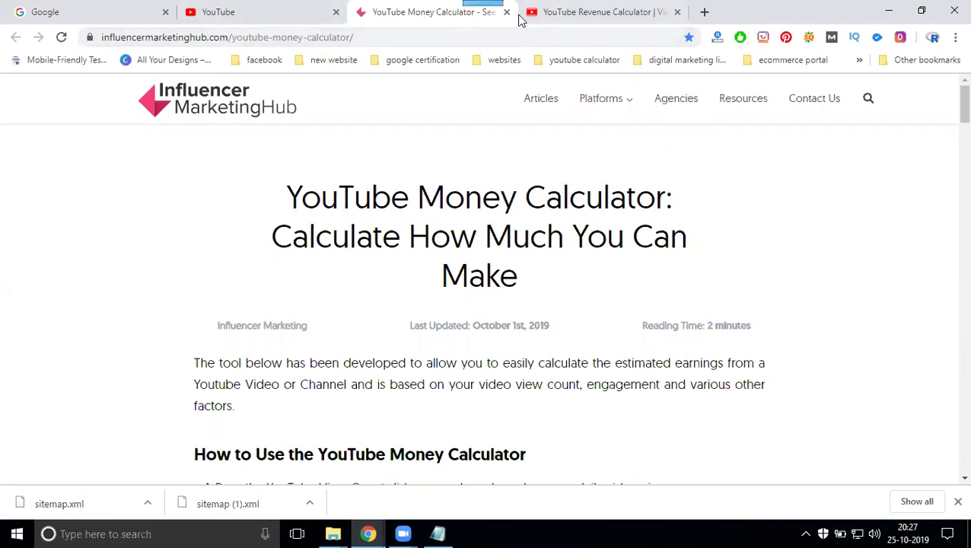
- Look over the TubeCalculator YouTube Revenue Calculator page, then bring up the YouTube home feed
{"action": "left_click", "coordinate": [545, 17]}
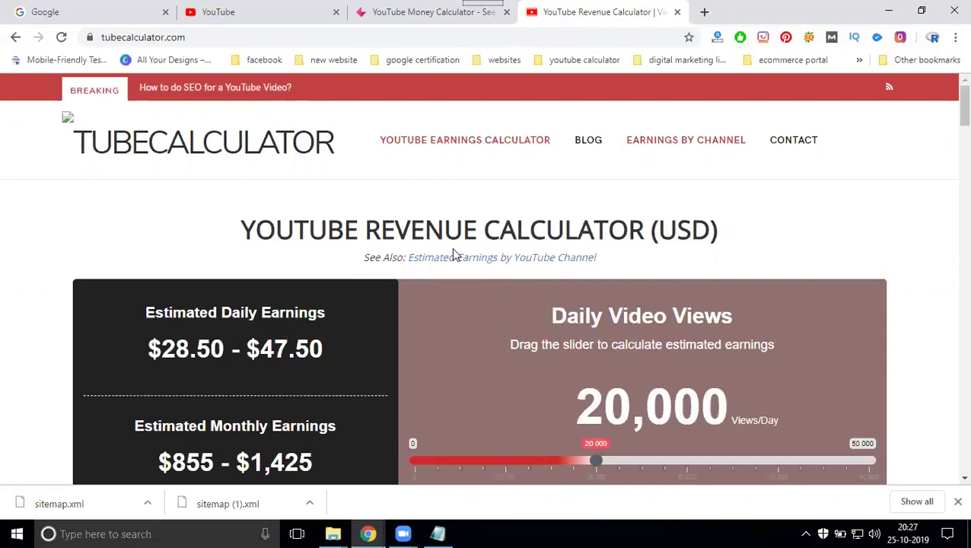
{"action": "left_click", "coordinate": [310, 7]}
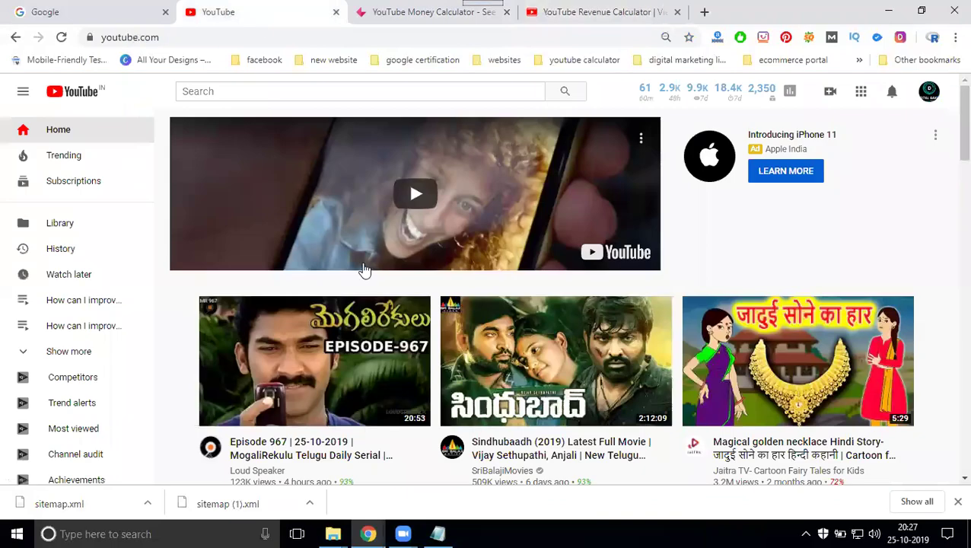
- Open the Bithiri Sathi comedy video in a new tab and copy its web address
{"action": "scroll", "coordinate": [364, 271], "scroll_direction": "down", "scroll_amount": 5}
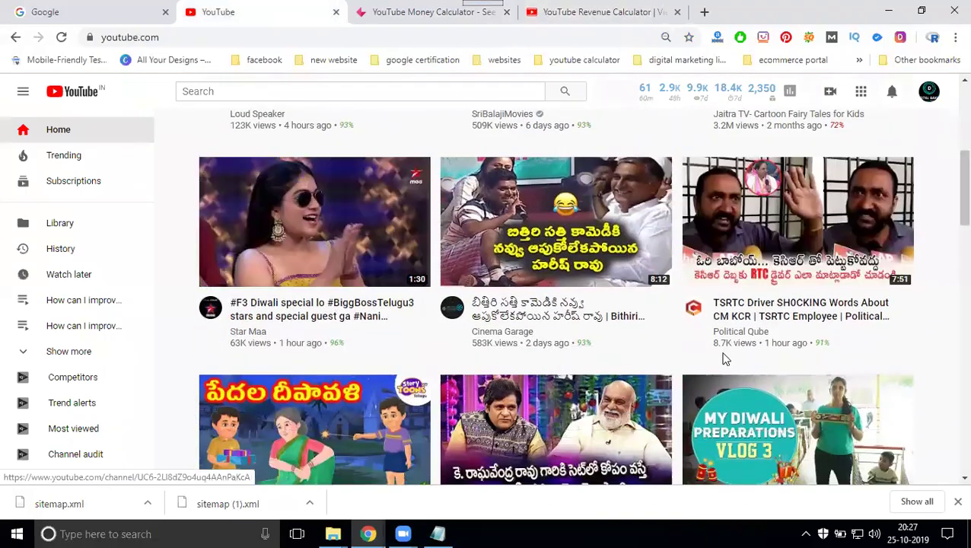
{"action": "middle_click", "coordinate": [576, 230]}
{"action": "left_click", "coordinate": [401, 9]}
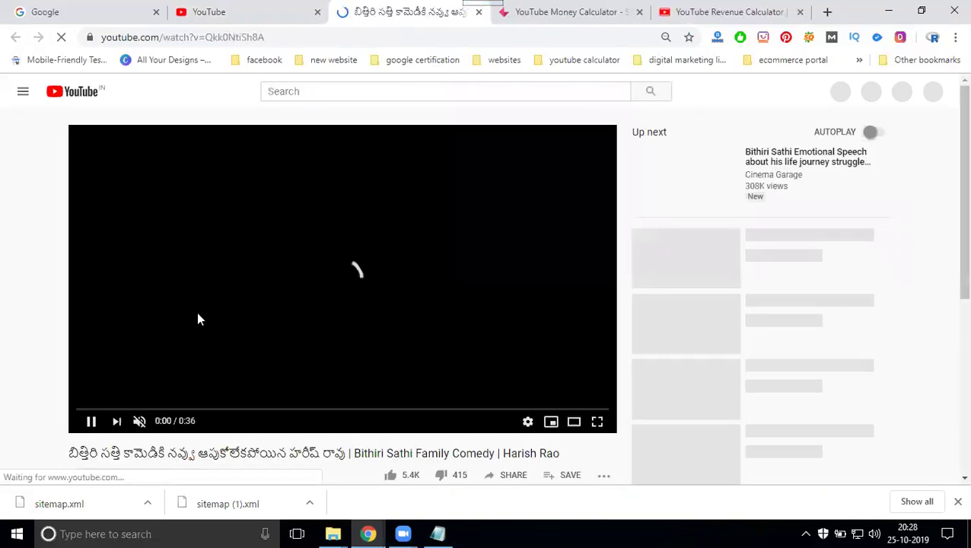
{"action": "left_click", "coordinate": [229, 36]}
{"action": "key", "text": "ctrl+c"}
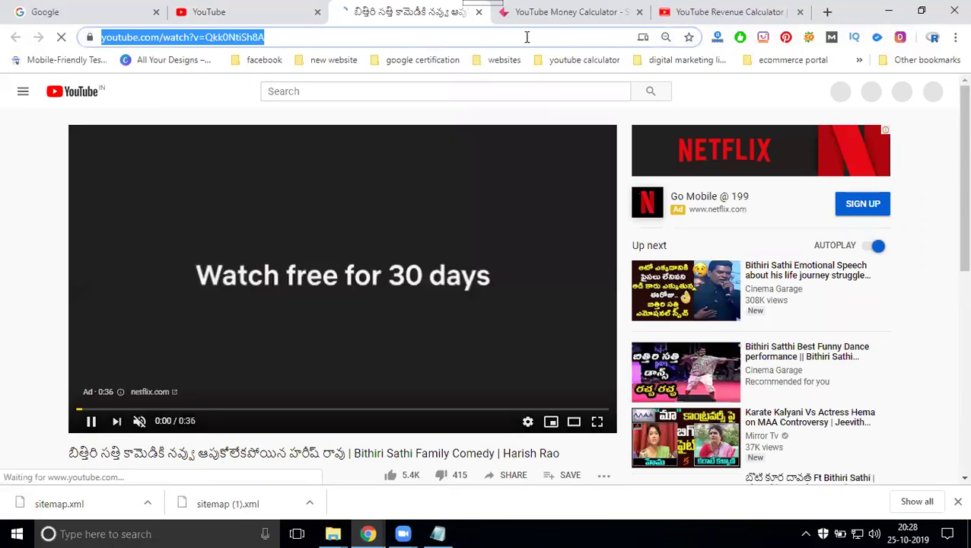
{"action": "left_click", "coordinate": [571, 12]}
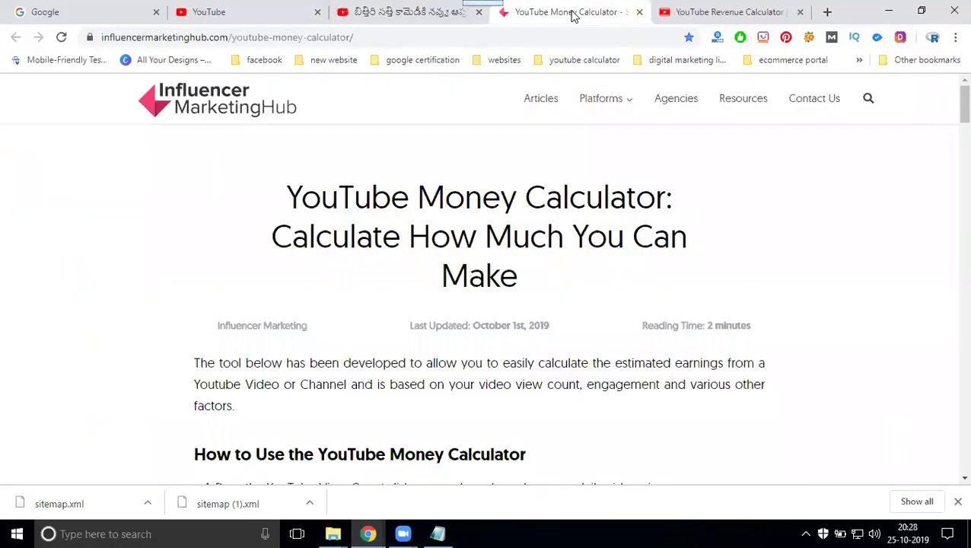
- Paste the video URL into Estimated Total Earnings by Video, getting 584,078 views and $1,081
{"action": "scroll", "coordinate": [477, 210], "scroll_direction": "down", "scroll_amount": 10}
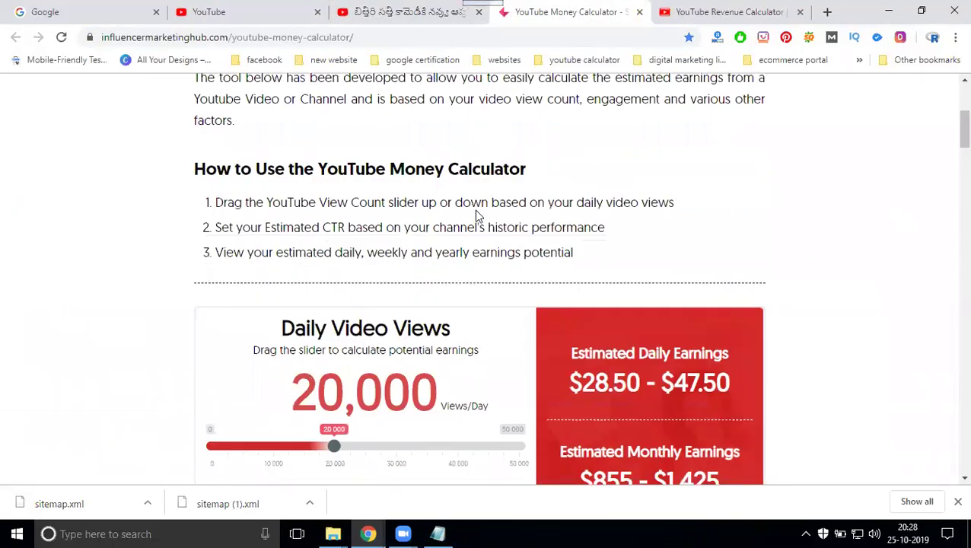
{"action": "scroll", "coordinate": [473, 218], "scroll_direction": "down", "scroll_amount": 3}
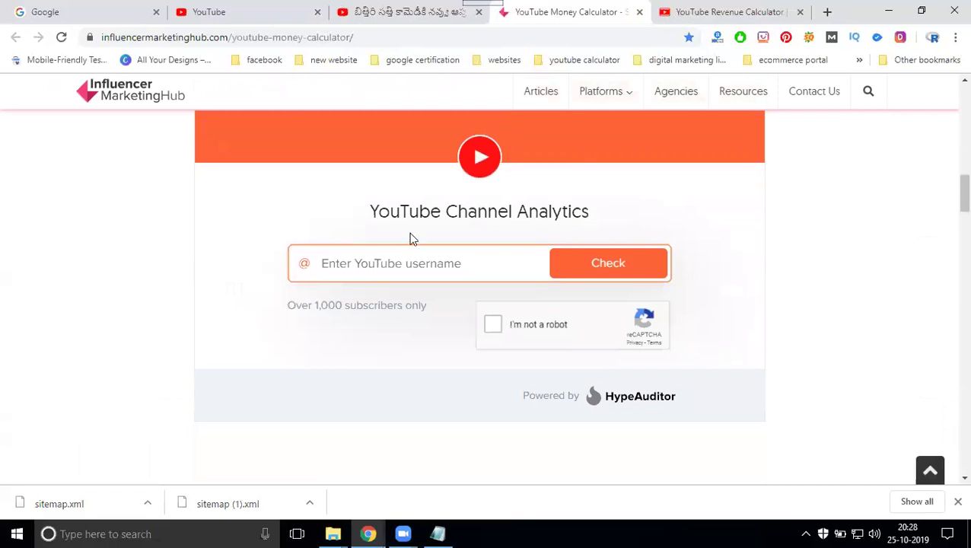
{"action": "scroll", "coordinate": [435, 232], "scroll_direction": "down", "scroll_amount": 5}
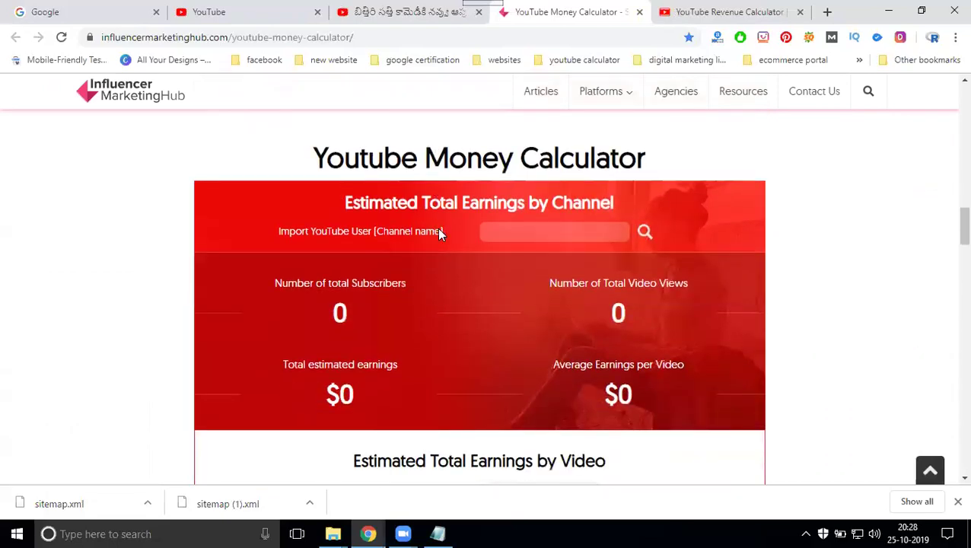
{"action": "scroll", "coordinate": [553, 177], "scroll_direction": "down", "scroll_amount": 3}
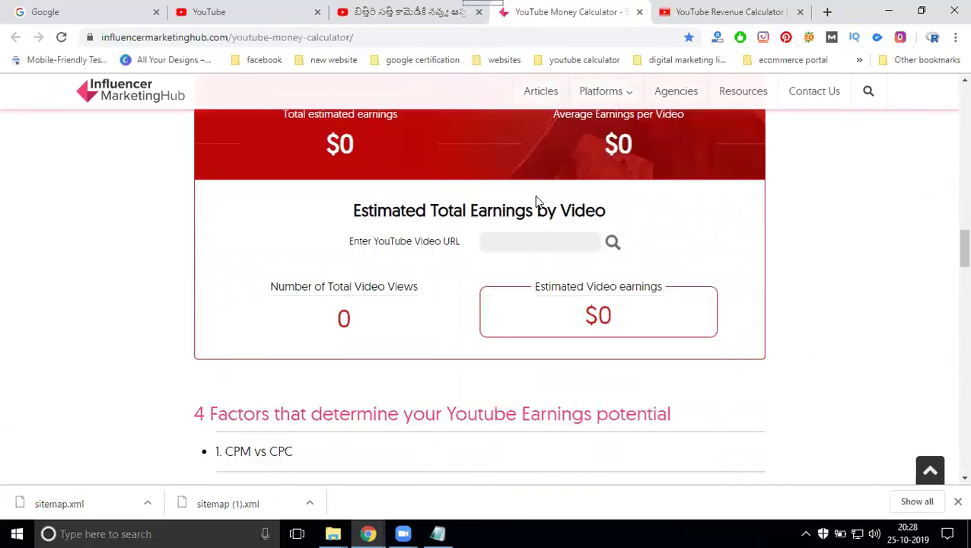
{"action": "left_click", "coordinate": [517, 216]}
{"action": "key", "text": "ctrl+v"}
{"action": "left_click", "coordinate": [612, 219]}
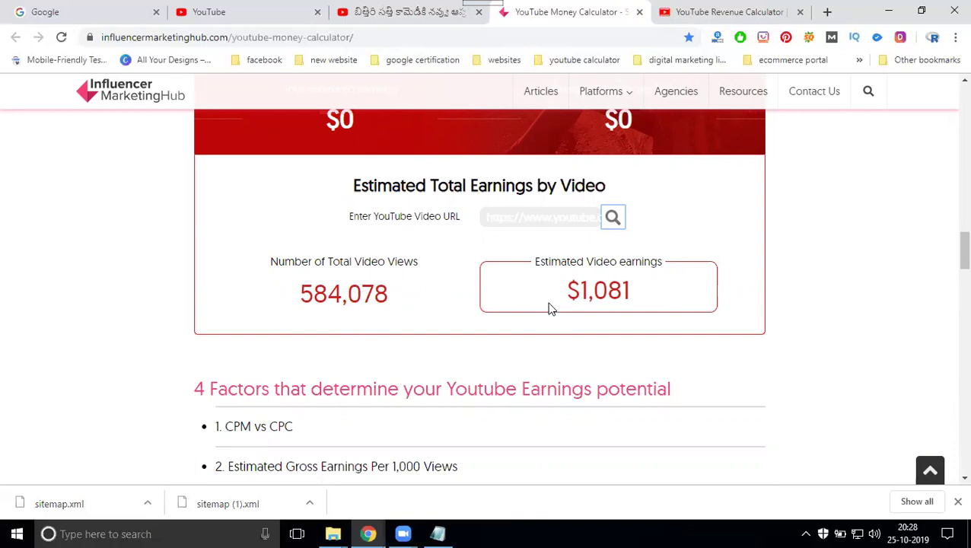
{"action": "left_click", "coordinate": [676, 17]}
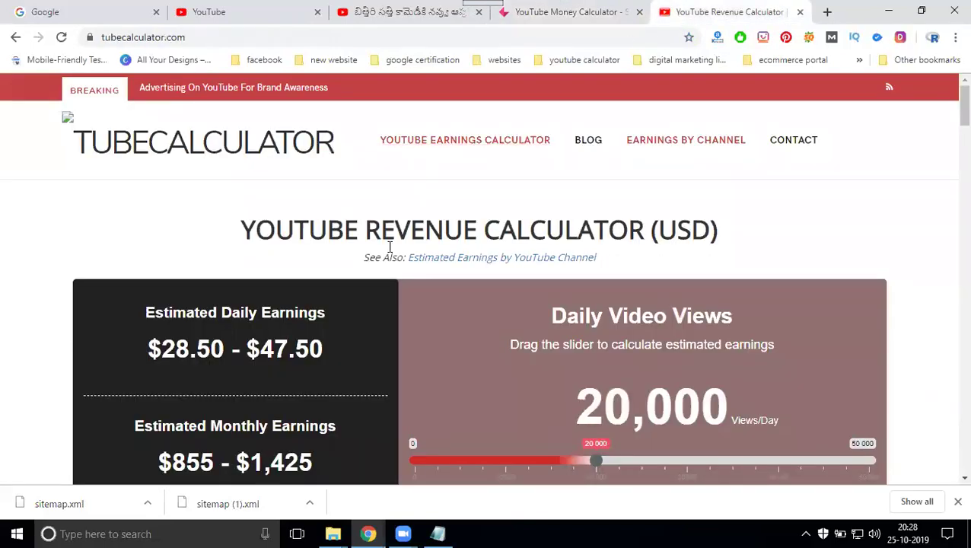
- Paste the video URL into TubeCalculator's video estimator and check it against the Money Calculator's 584,078 views
{"action": "scroll", "coordinate": [443, 285], "scroll_direction": "down", "scroll_amount": 10}
{"action": "scroll", "coordinate": [434, 270], "scroll_direction": "down", "scroll_amount": 5}
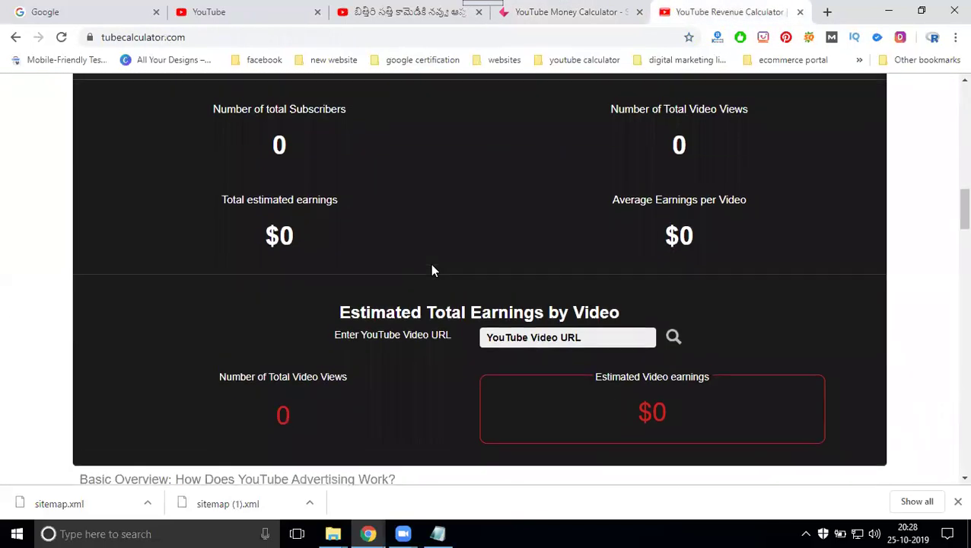
{"action": "key", "text": "ctrl+v"}
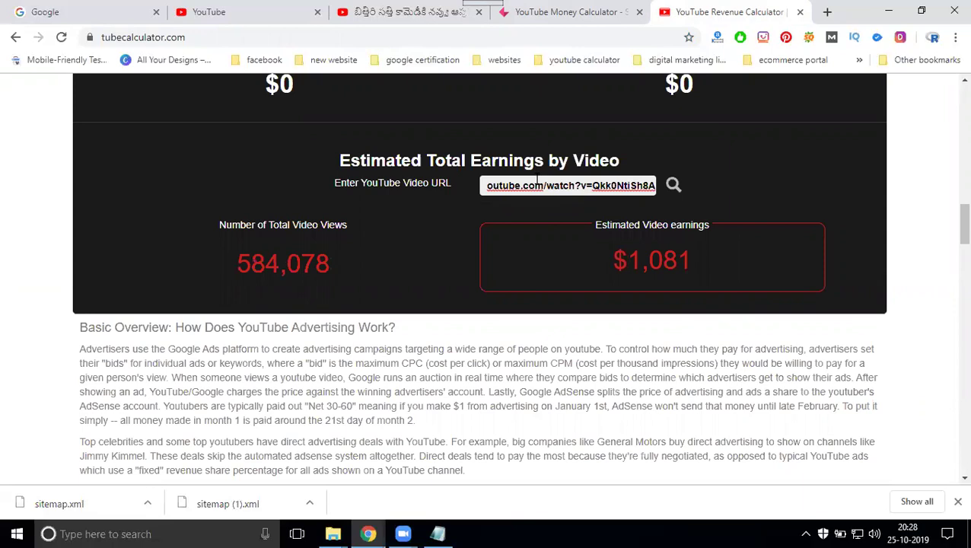
{"action": "left_click", "coordinate": [520, 11]}
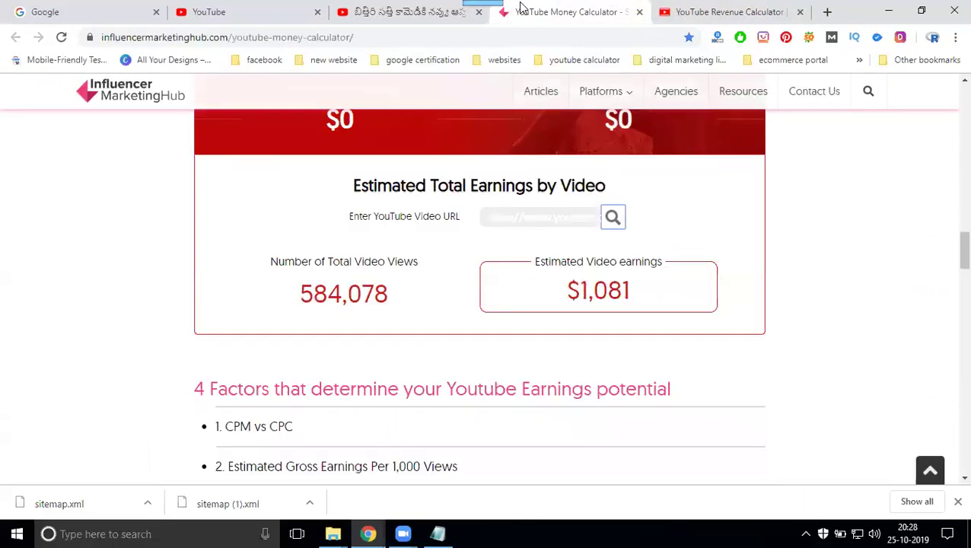
{"action": "left_click", "coordinate": [684, 9]}
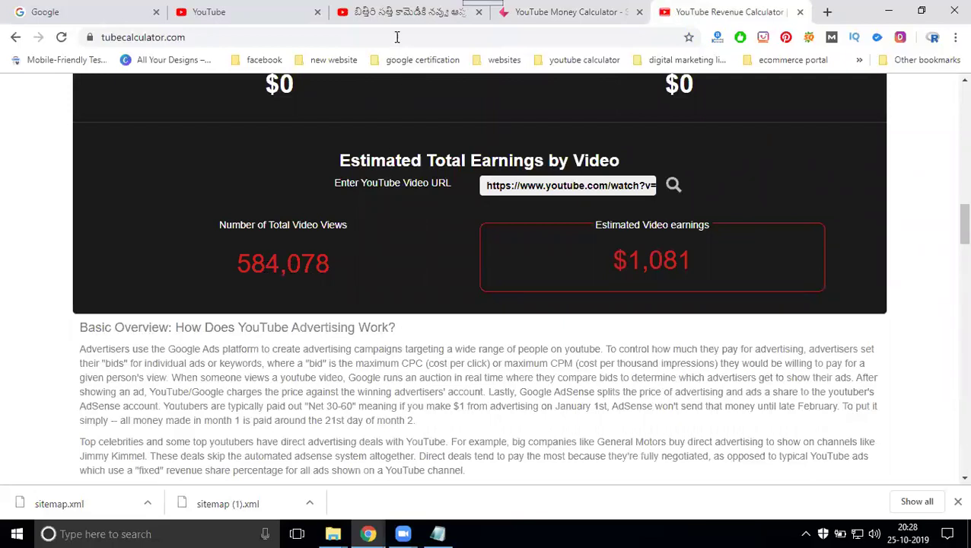
{"action": "left_click", "coordinate": [401, 11]}
{"action": "scroll", "coordinate": [114, 282], "scroll_direction": "down", "scroll_amount": 3}
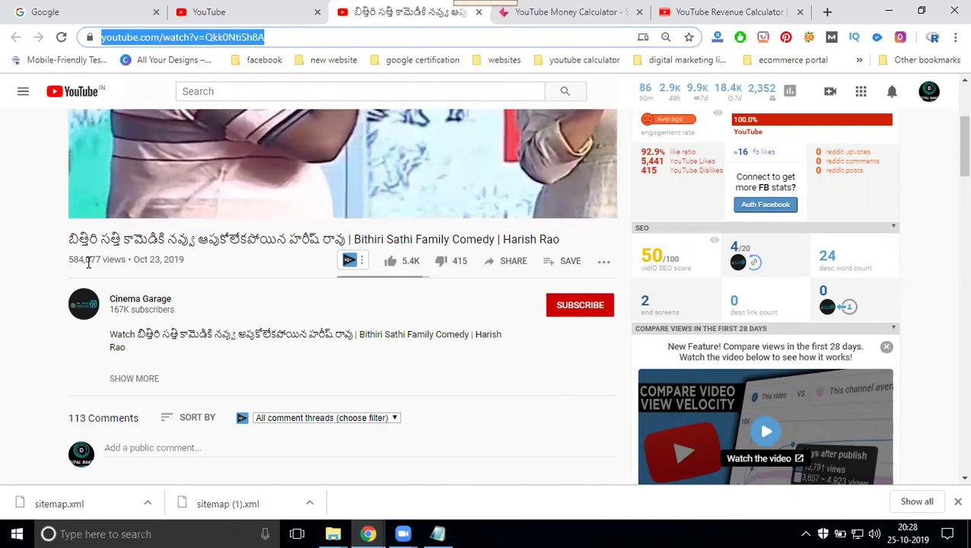
- Open the Cinema Garage channel page (167K subscribers) and copy its web address
{"action": "left_click", "coordinate": [155, 302]}
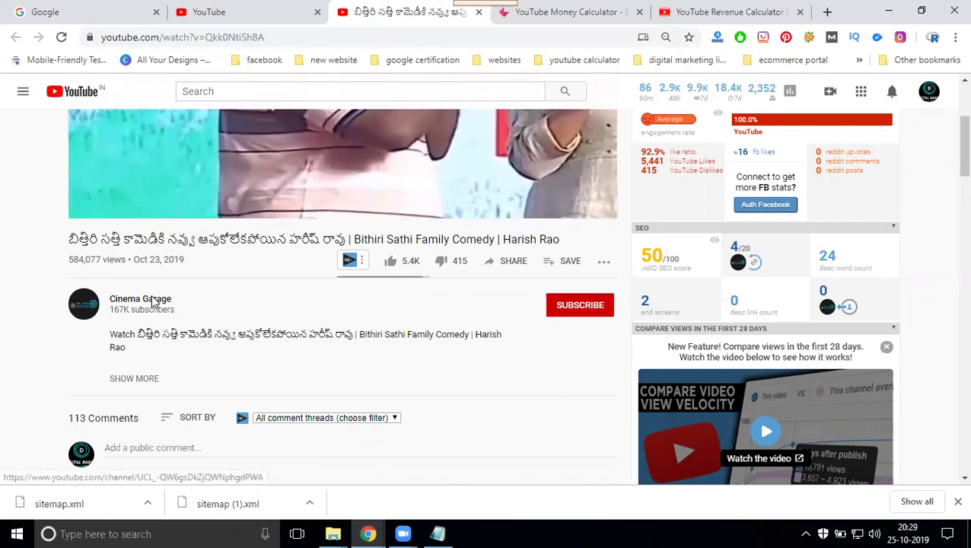
{"action": "left_click", "coordinate": [154, 302]}
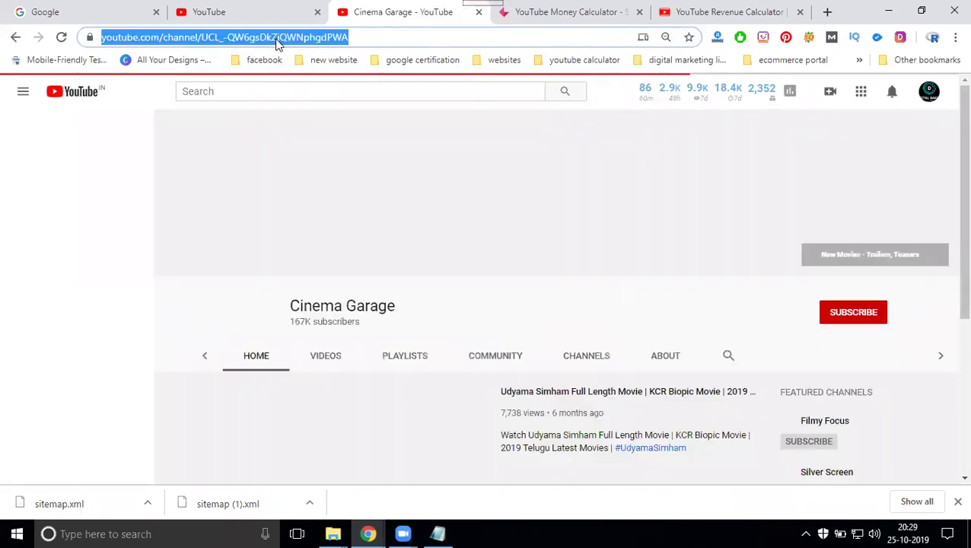
{"action": "left_click", "coordinate": [277, 38]}
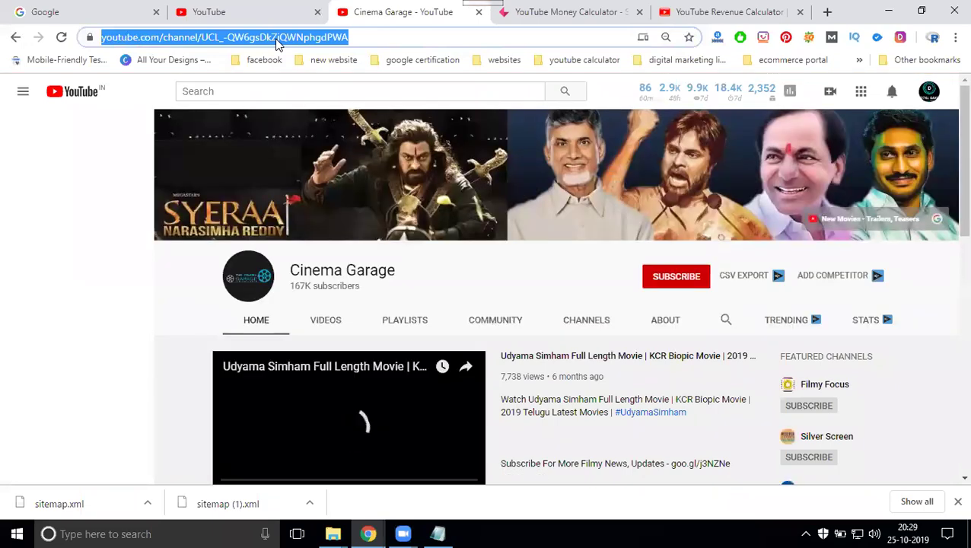
{"action": "scroll", "coordinate": [304, 152], "scroll_direction": "down", "scroll_amount": 1}
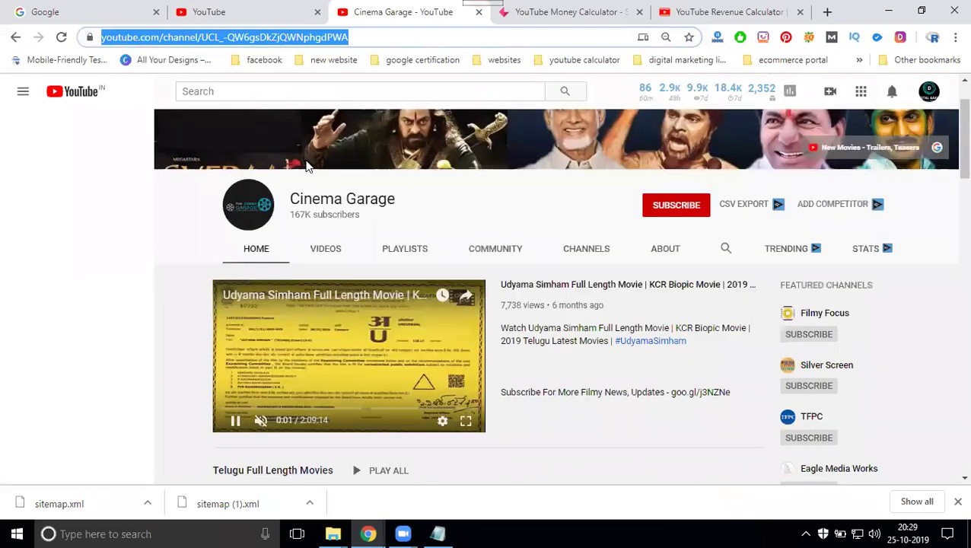
{"action": "left_click", "coordinate": [595, 18]}
{"action": "scroll", "coordinate": [557, 281], "scroll_direction": "up", "scroll_amount": 6}
{"action": "scroll", "coordinate": [520, 251], "scroll_direction": "down", "scroll_amount": 3}
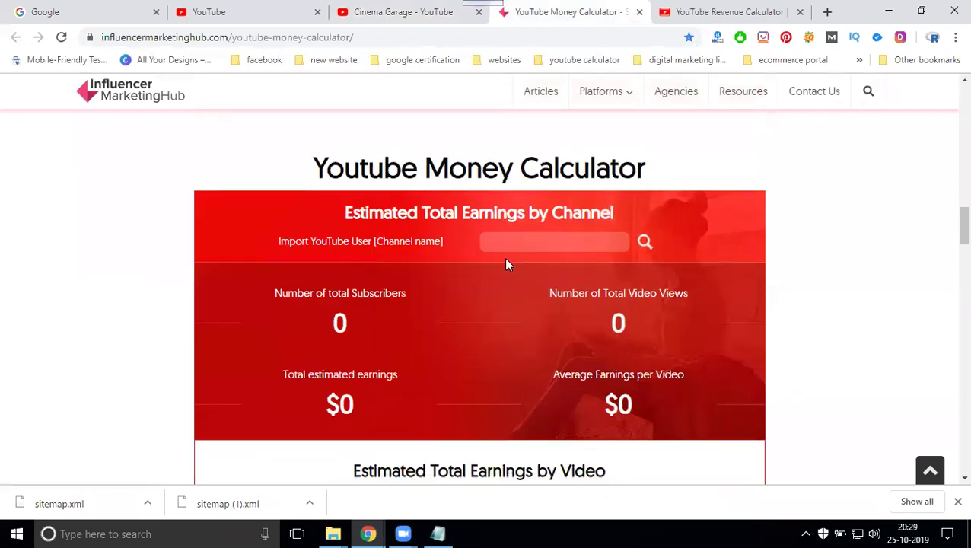
{"action": "left_click", "coordinate": [497, 235]}
{"action": "key", "text": "ctrl+v"}
{"action": "left_click", "coordinate": [645, 241]}
{"action": "left_click", "coordinate": [606, 116]}
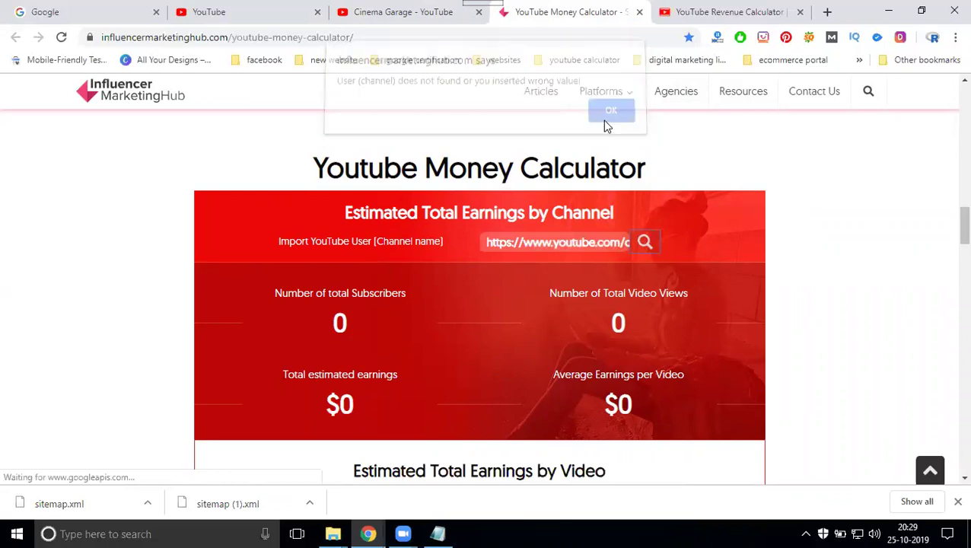
- Copy only the channel ID from the address and look up Cinema Garage's earnings: $320,552
{"action": "left_click", "coordinate": [405, 14]}
{"action": "left_click", "coordinate": [364, 37]}
{"action": "left_click", "coordinate": [377, 37]}
{"action": "left_click_drag", "start_coordinate": [429, 36], "coordinate": [258, 36]}
{"action": "key", "text": "ctrl+c"}
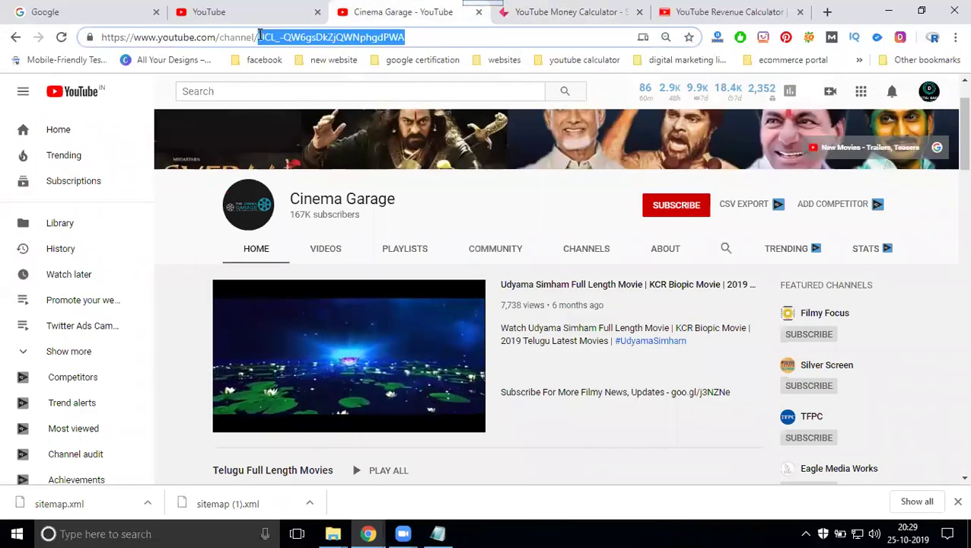
{"action": "left_click", "coordinate": [599, 12]}
{"action": "triple_click", "coordinate": [586, 244]}
{"action": "key", "text": "ctrl+v"}
{"action": "left_click", "coordinate": [645, 241]}
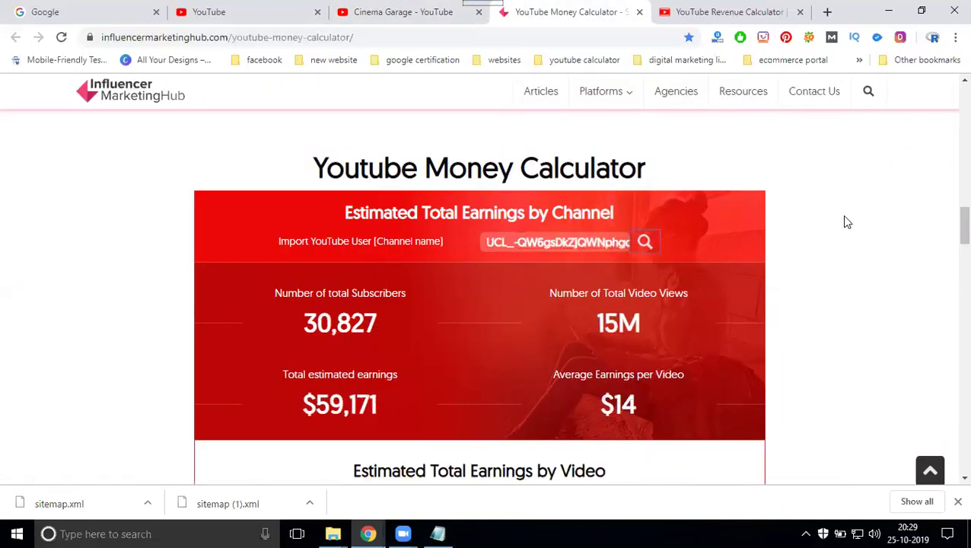
{"action": "scroll", "coordinate": [849, 219], "scroll_direction": "down", "scroll_amount": 1}
{"action": "scroll", "coordinate": [850, 220], "scroll_direction": "down", "scroll_amount": 1}
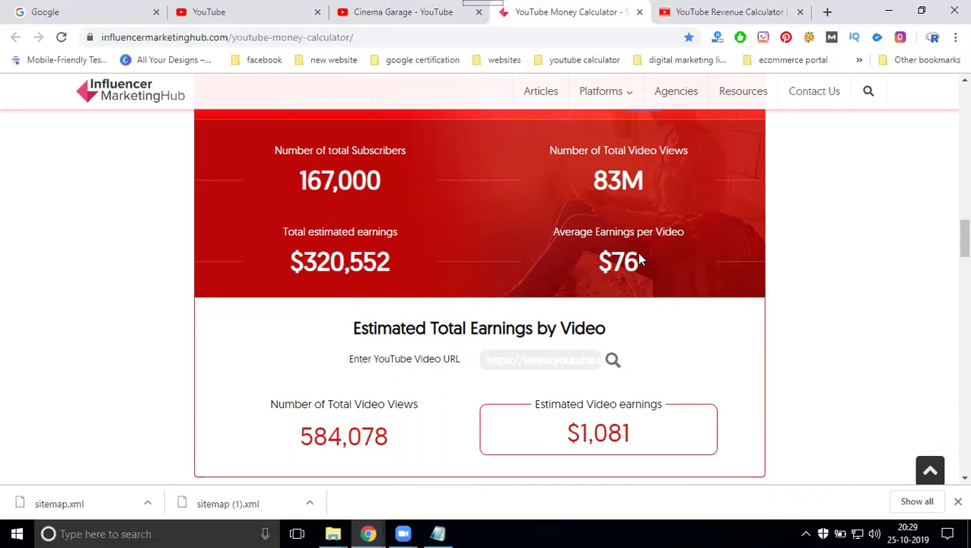
- Search the channel ID in TubeCalculator for 166,561 subscribers and $319,691
{"action": "left_click", "coordinate": [714, 11]}
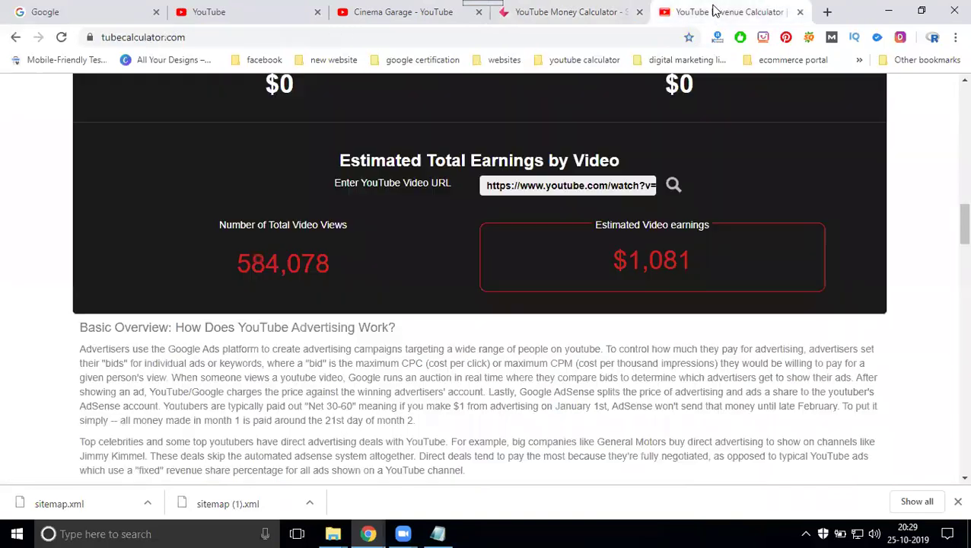
{"action": "scroll", "coordinate": [595, 208], "scroll_direction": "up", "scroll_amount": 3}
{"action": "left_click", "coordinate": [565, 122]}
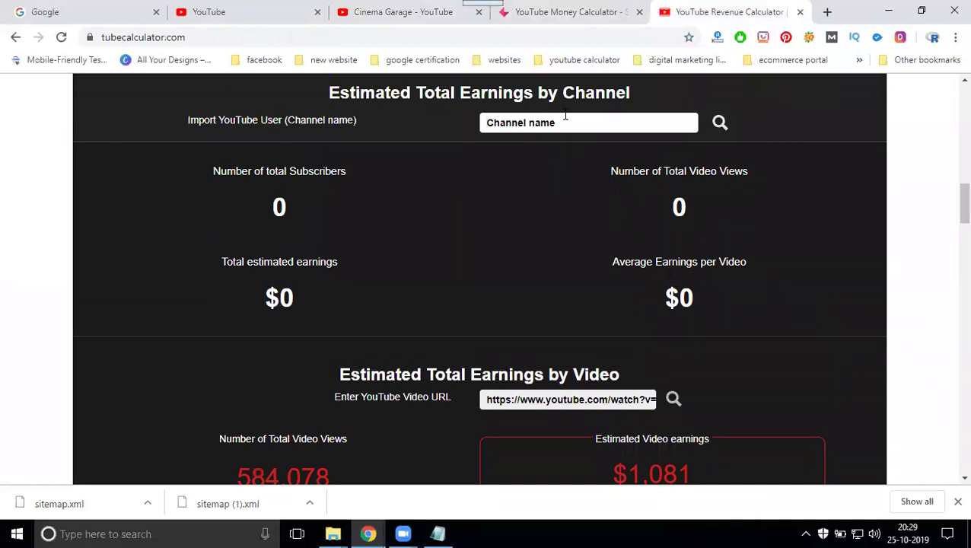
{"action": "key", "text": "ctrl+v"}
{"action": "left_click", "coordinate": [719, 123]}
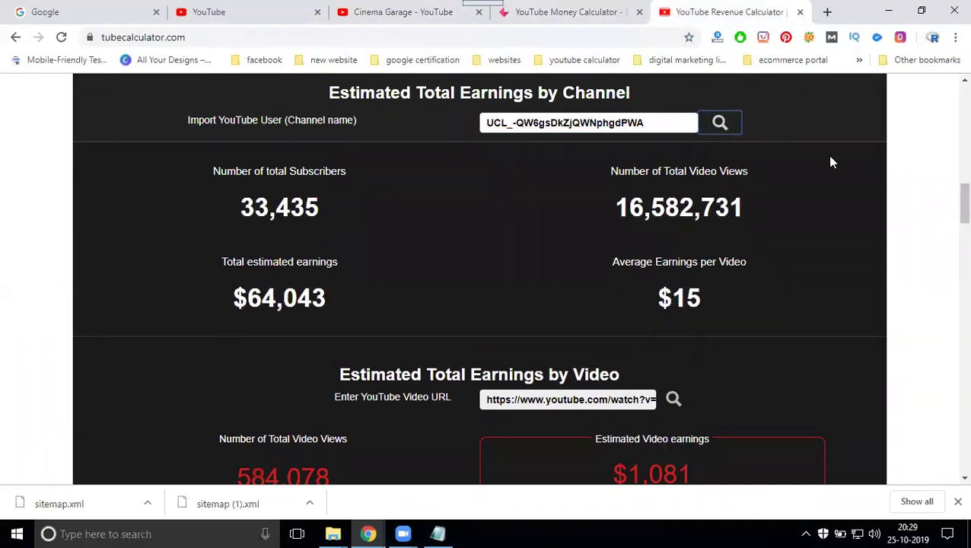
{"action": "left_click", "coordinate": [360, 14]}
- Check Cinema Garage's About stats (83,000,852 views) against TubeCalculator's results
{"action": "left_click", "coordinate": [654, 251]}
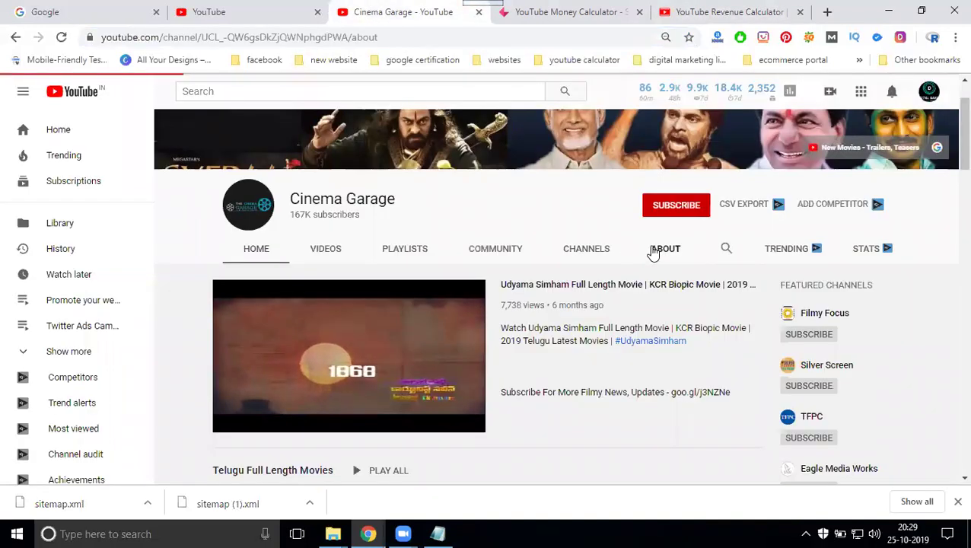
{"action": "scroll", "coordinate": [466, 244], "scroll_direction": "down", "scroll_amount": 2}
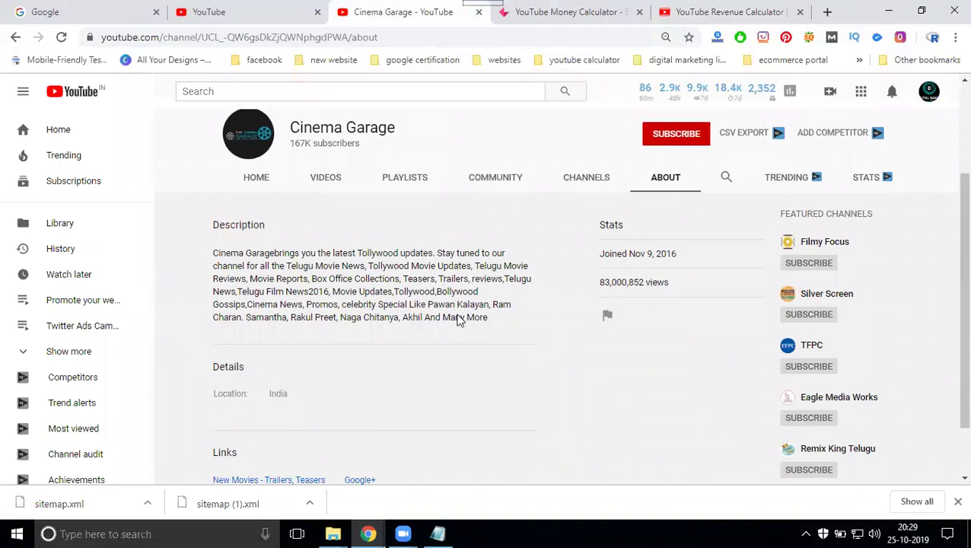
{"action": "scroll", "coordinate": [556, 212], "scroll_direction": "down", "scroll_amount": 1}
{"action": "scroll", "coordinate": [465, 289], "scroll_direction": "up", "scroll_amount": 2}
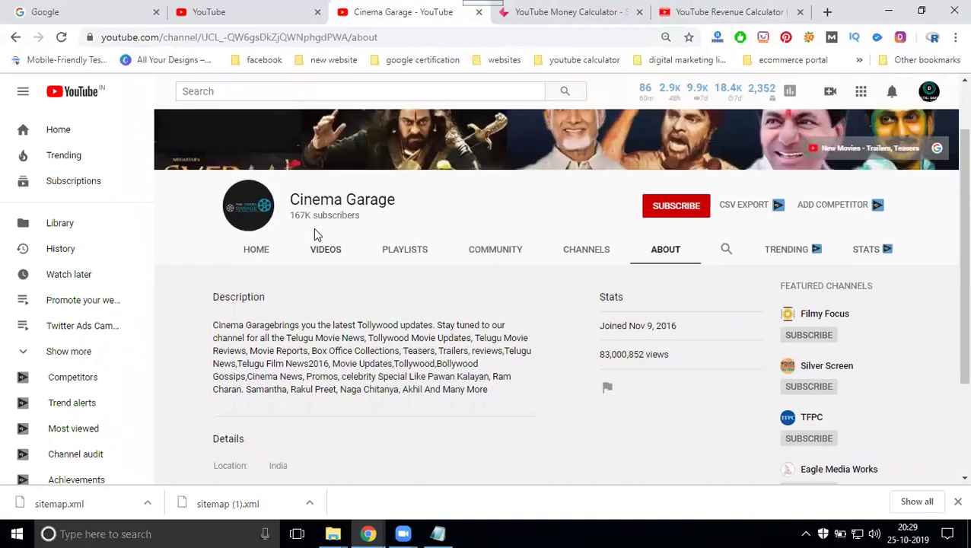
{"action": "left_click", "coordinate": [719, 11]}
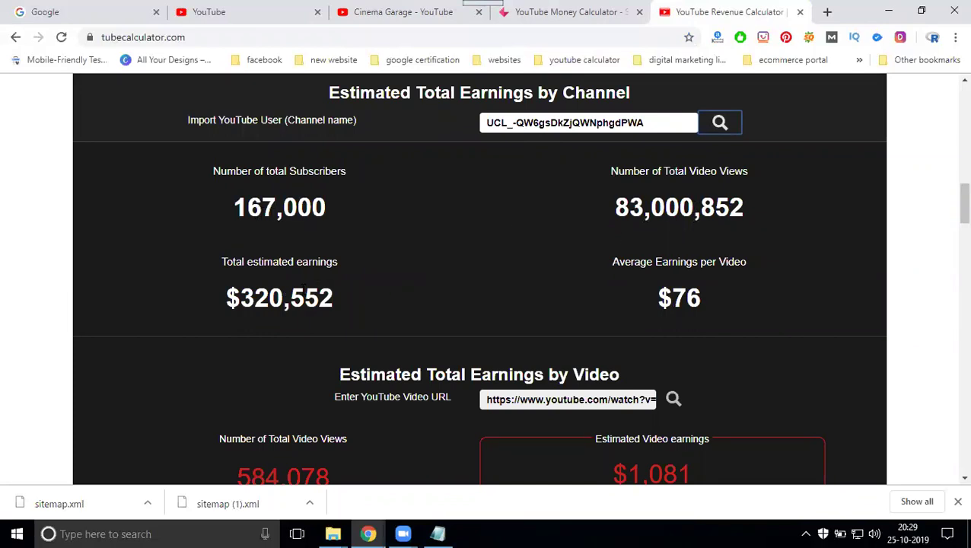
- Return to the Influencer Marketing Hub calculator showing the $320,552 channel estimate
{"action": "left_click", "coordinate": [598, 7]}
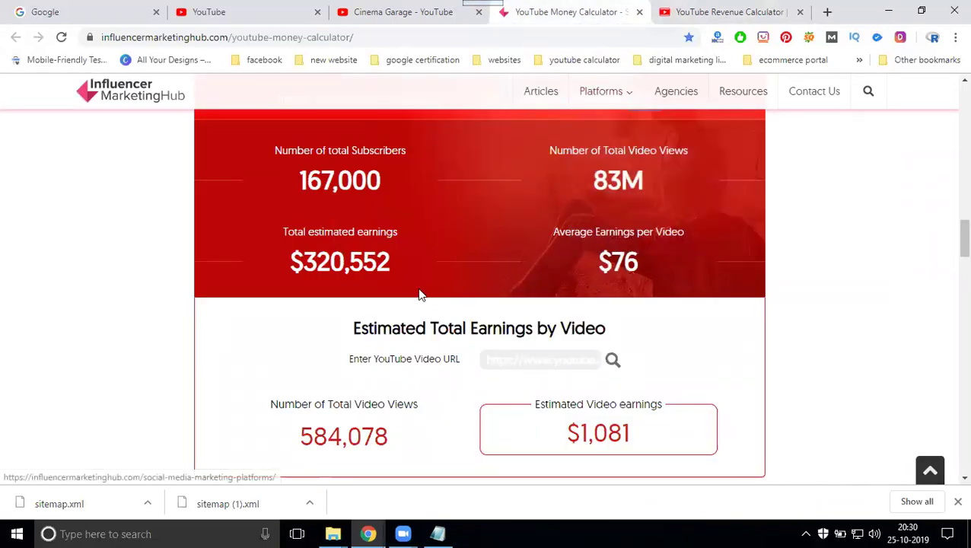
{"action": "scroll", "coordinate": [420, 294], "scroll_direction": "up", "scroll_amount": 15}
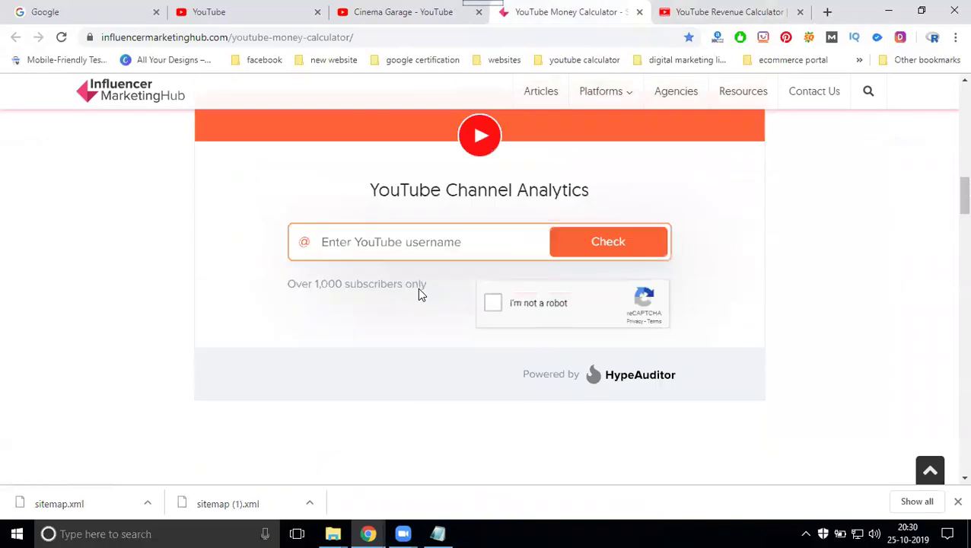
- Set Daily Video Views to 3,953 and Average Engagement (CTR) to 17%, projecting $397–$662 yearly
{"action": "left_click_drag", "start_coordinate": [334, 304], "coordinate": [237, 305]}
{"action": "scroll", "coordinate": [427, 288], "scroll_direction": "down", "scroll_amount": 2}
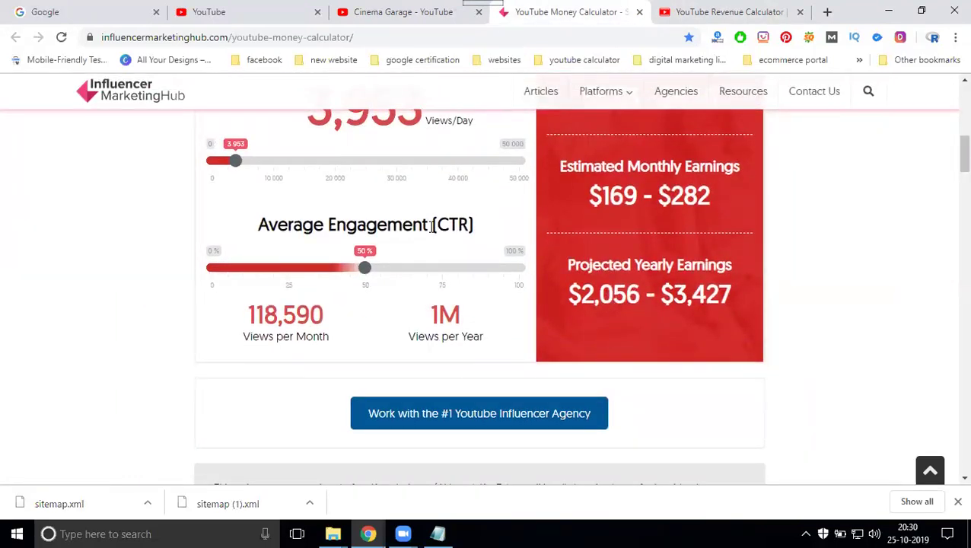
{"action": "left_click_drag", "start_coordinate": [365, 267], "coordinate": [266, 275]}
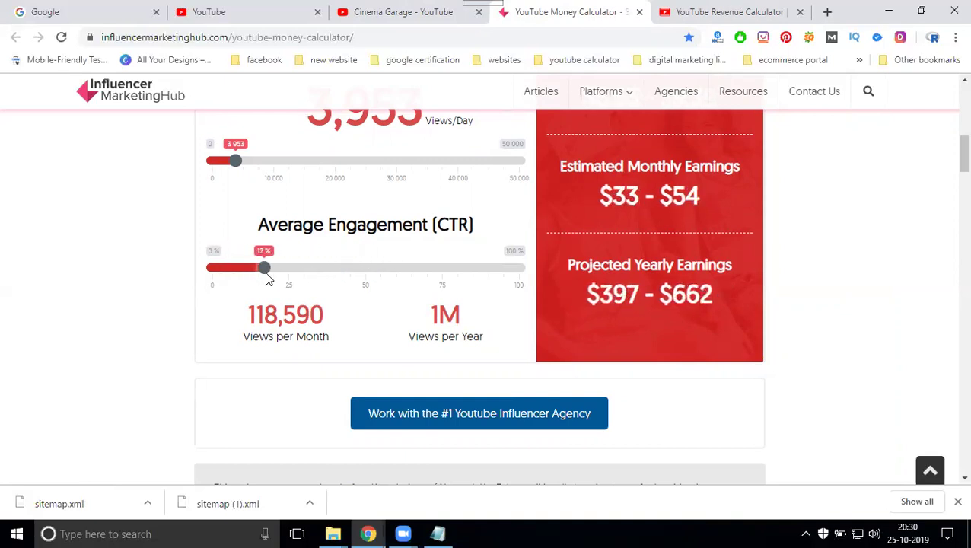
{"action": "left_click_drag", "start_coordinate": [267, 278], "coordinate": [257, 281]}
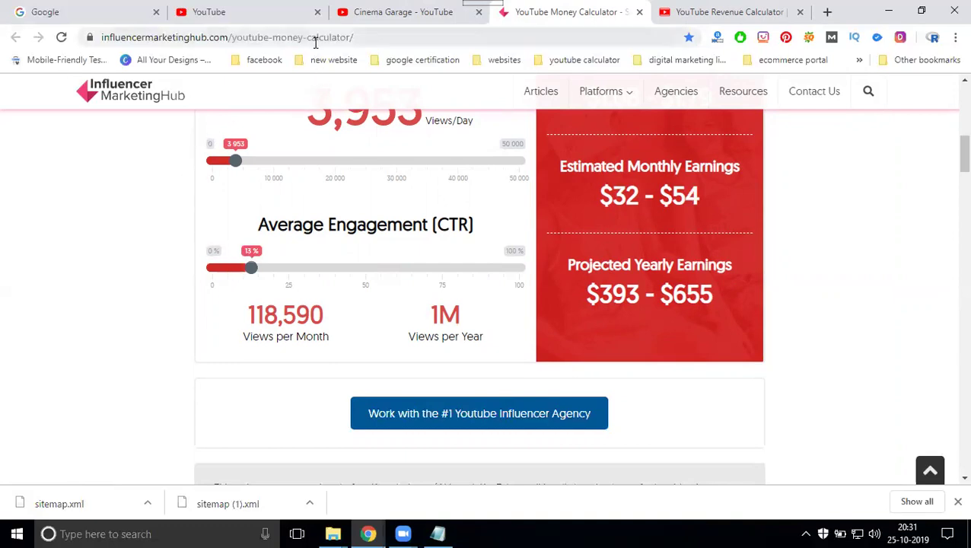
- Bring up TubeCalculator's channel results to compare with the 13% engagement projection
{"action": "left_click", "coordinate": [691, 14]}
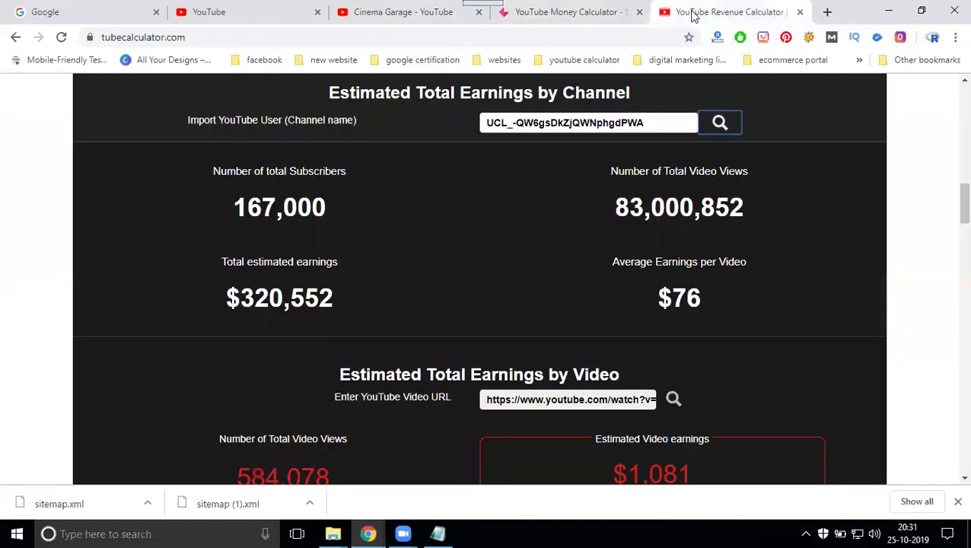